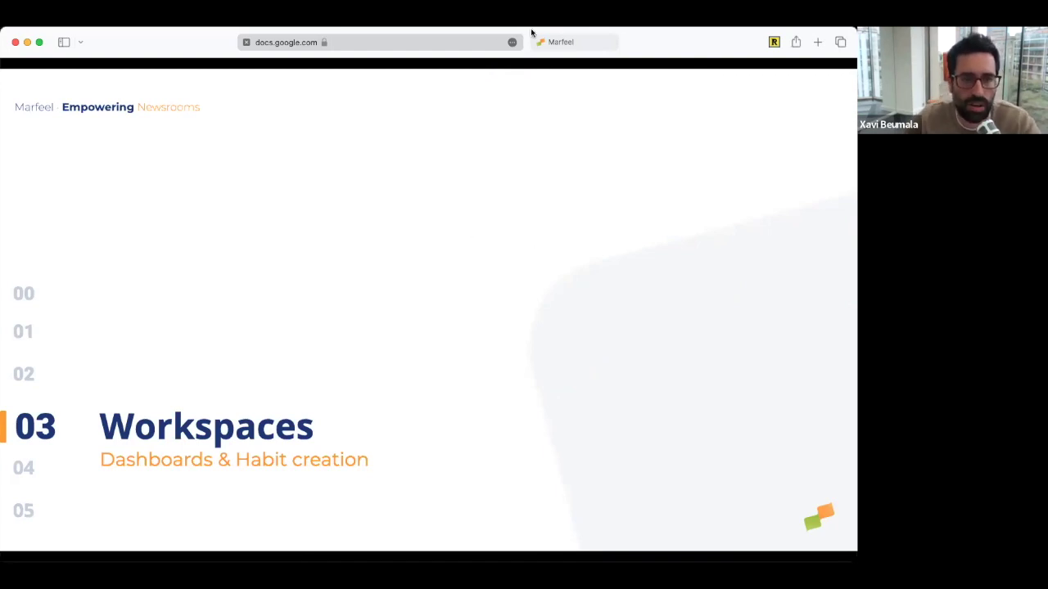
Step: Switch to the Marfeel hub and open the Explore insights report
left_click(573, 42)
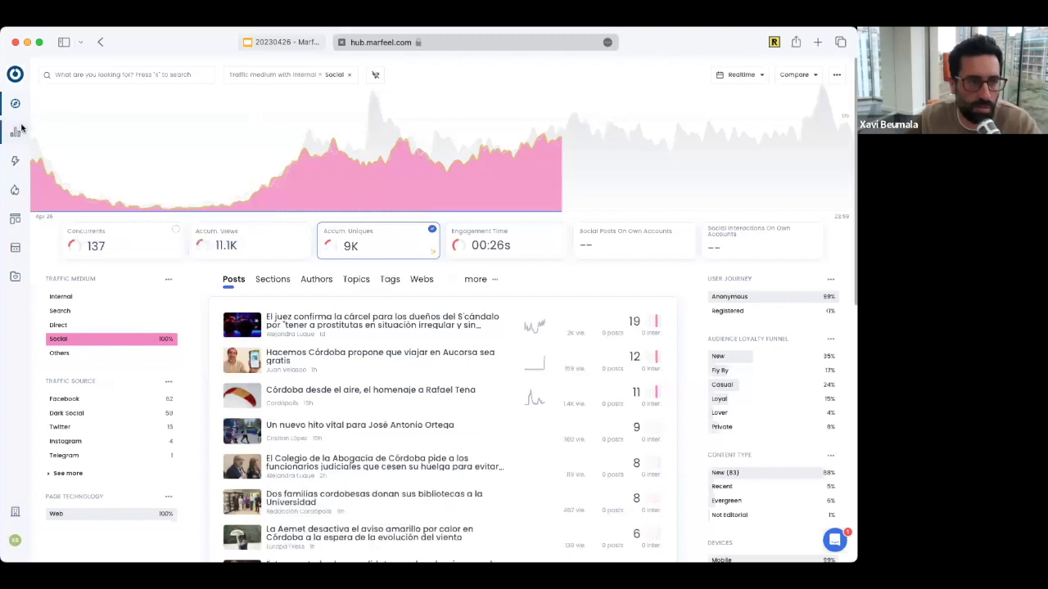
left_click(23, 112)
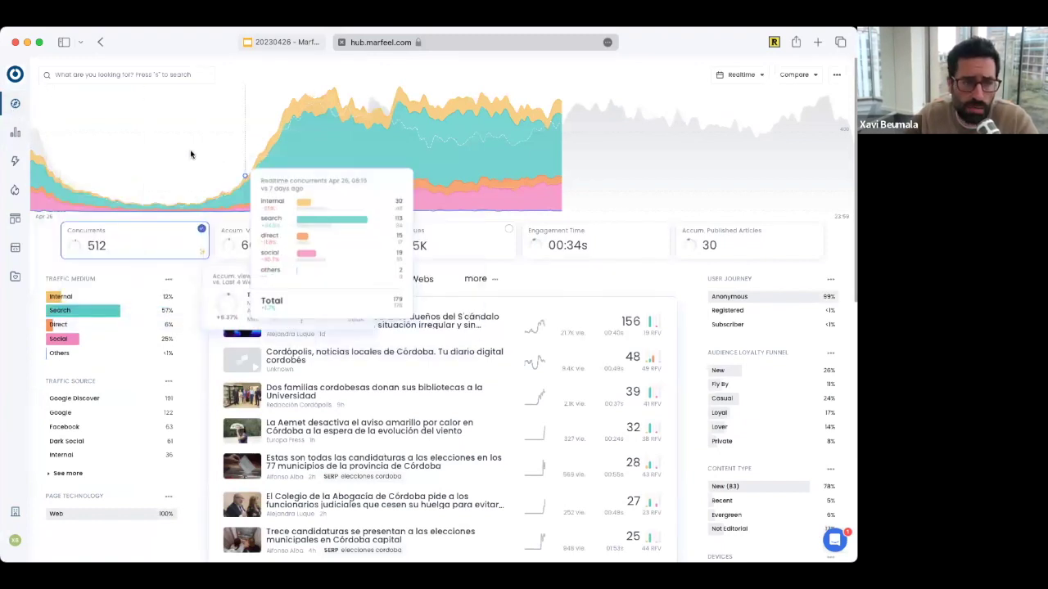
mouse_move(21, 131)
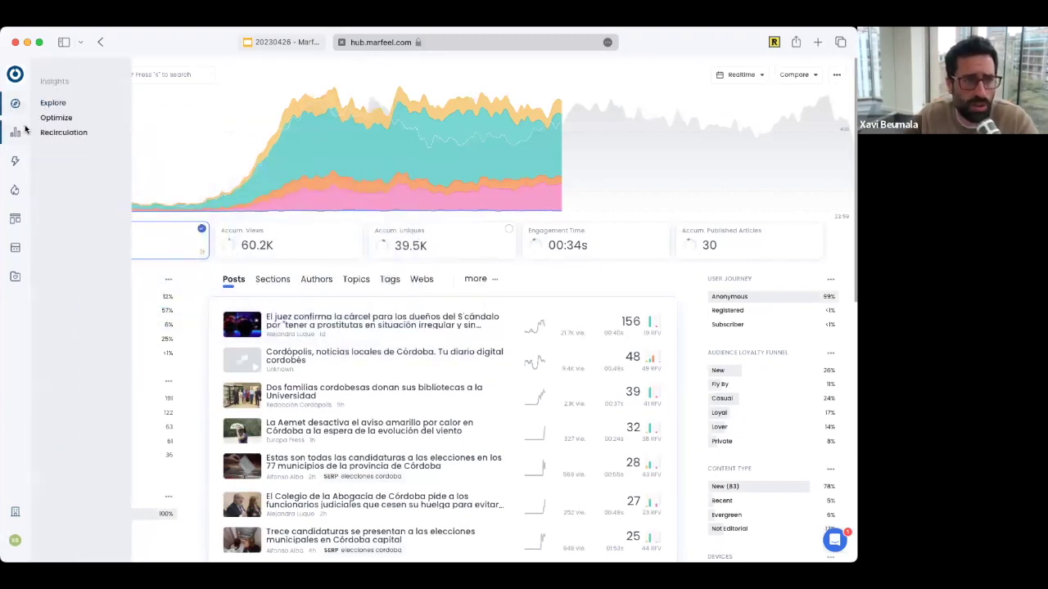
left_click(55, 104)
Step: Set the unique users report to Last 7 days and compare it with the preceding period
left_click(254, 137)
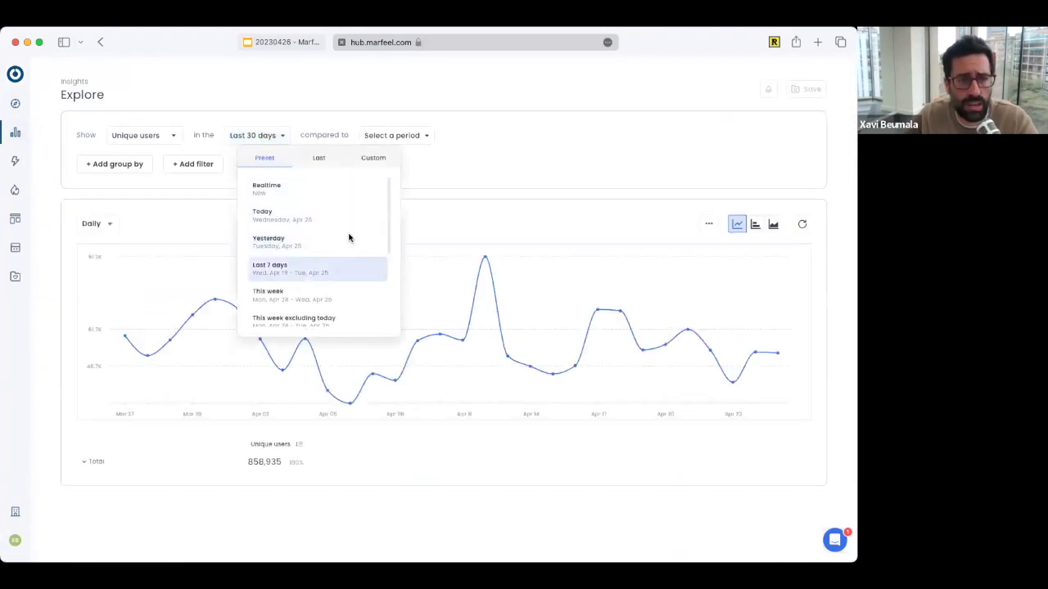
left_click(348, 268)
left_click(393, 136)
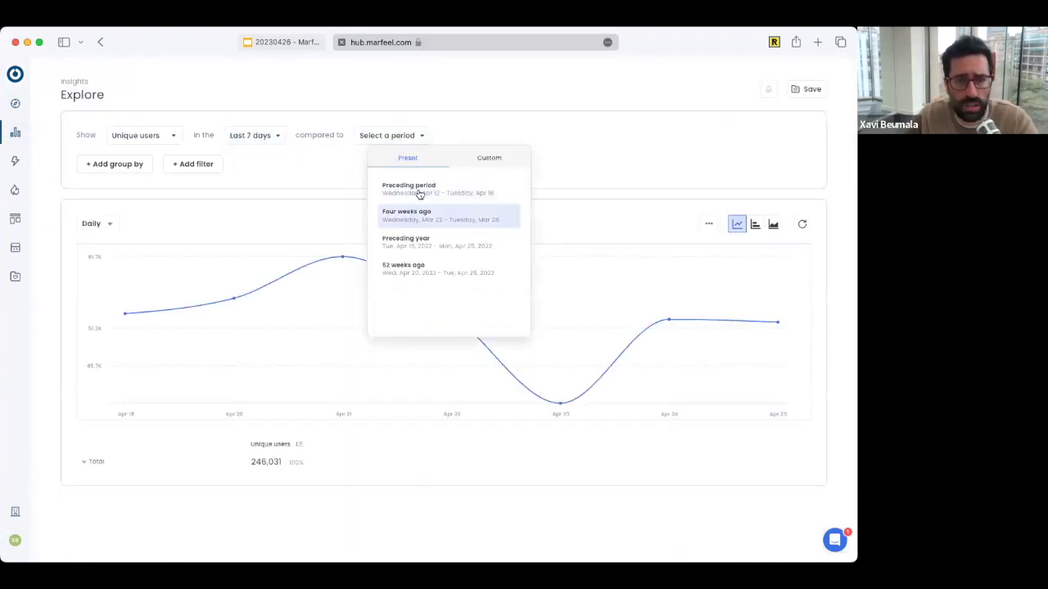
left_click(424, 188)
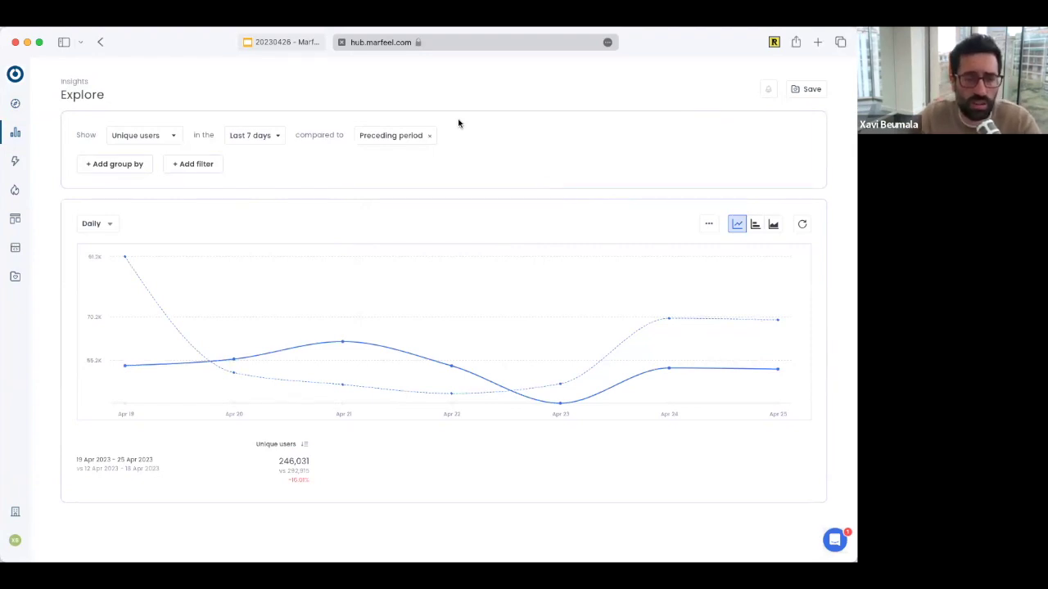
left_click(391, 137)
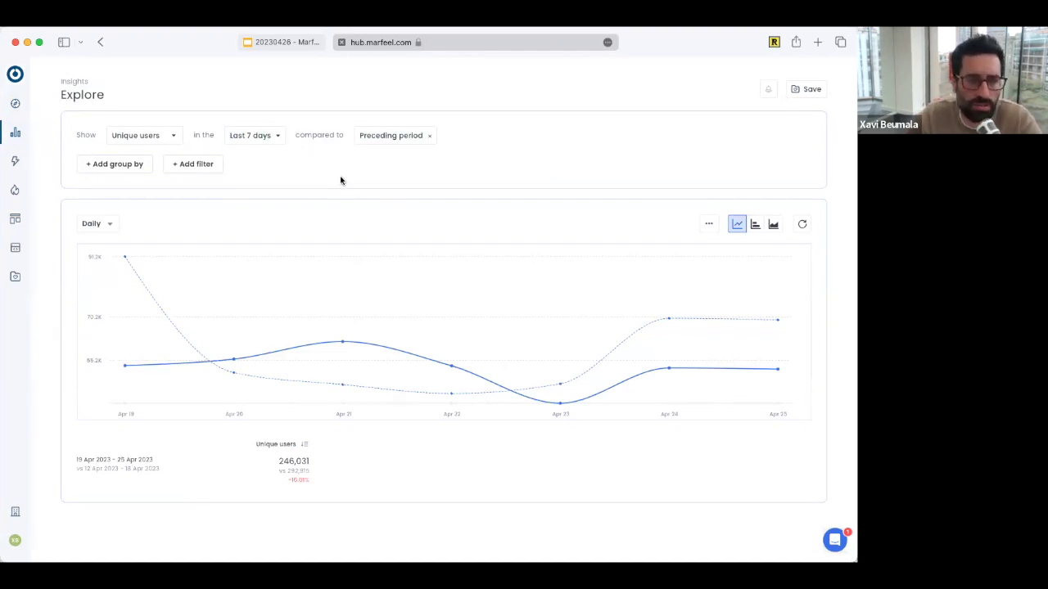
Step: Start saving the report to a workspace under the name "XB saved report"
left_click(795, 92)
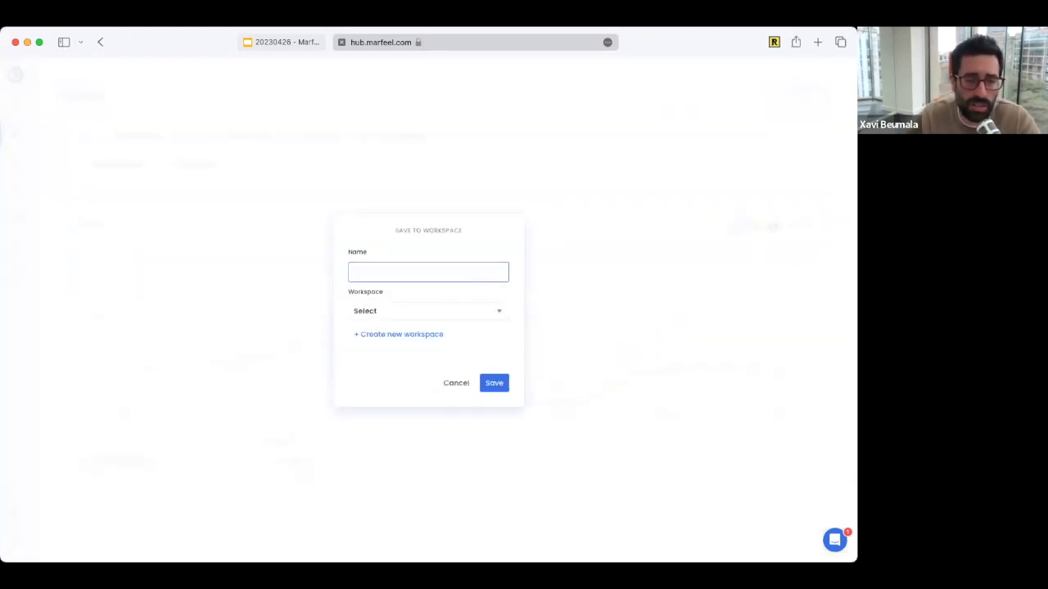
type("saved ")
type("referrer")
Step: Create a workspace named "My WS" with the screen-and-triangle icon and save the report into it
left_click(410, 334)
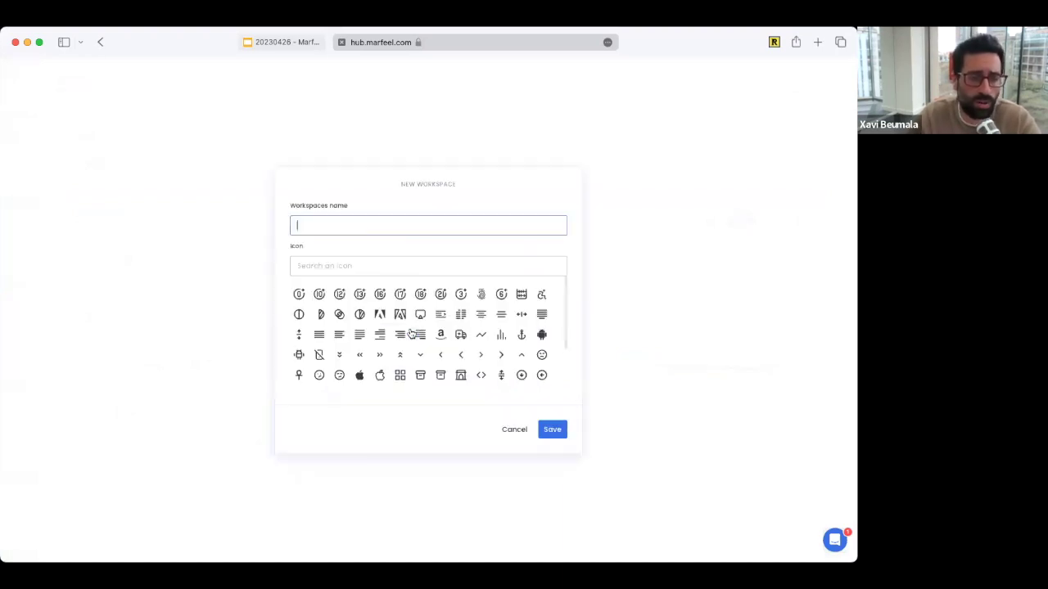
type("My WS")
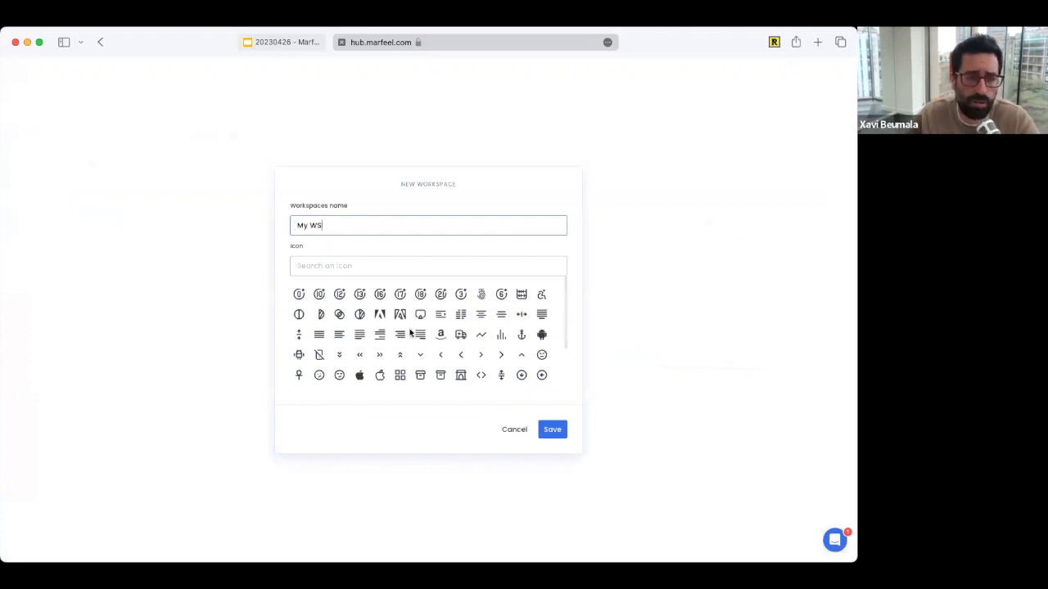
left_click(442, 336)
left_click(441, 314)
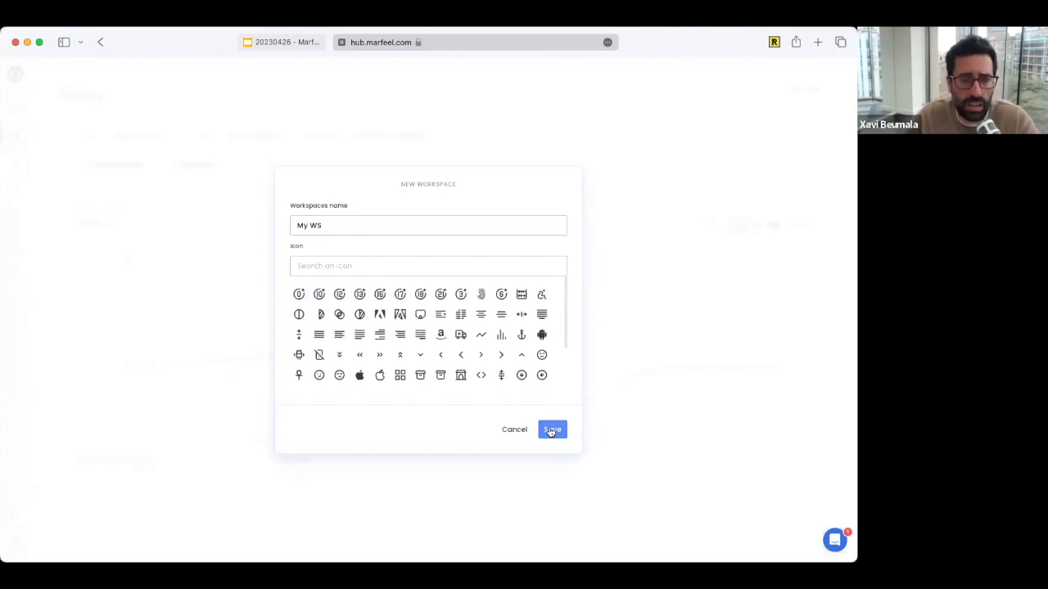
left_click(552, 430)
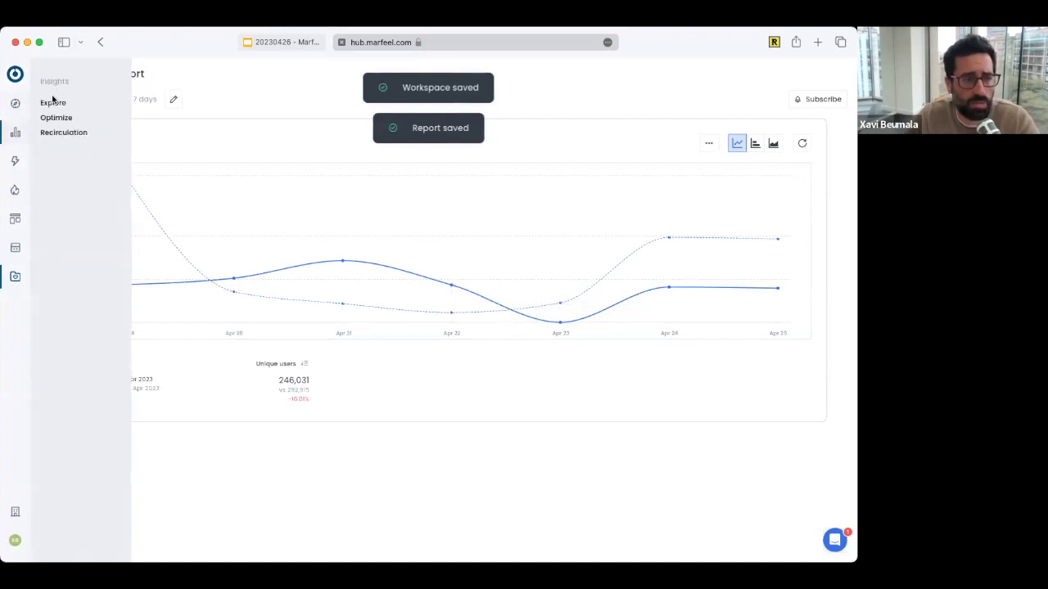
Step: Start a new Explore report and add Ad Impressions to the unique users metric
mouse_move(25, 135)
left_click(51, 103)
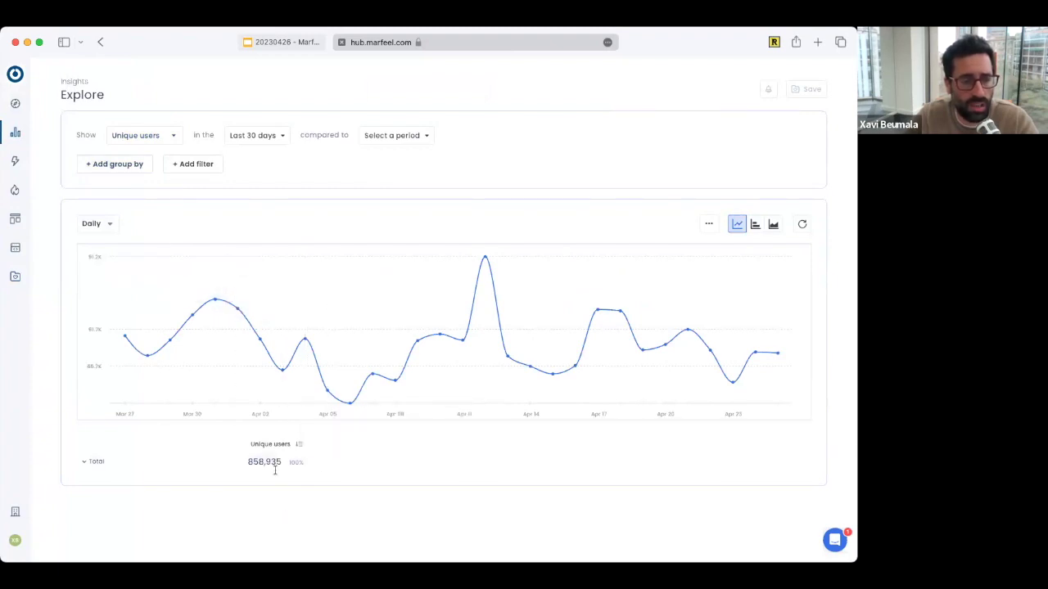
left_click(168, 141)
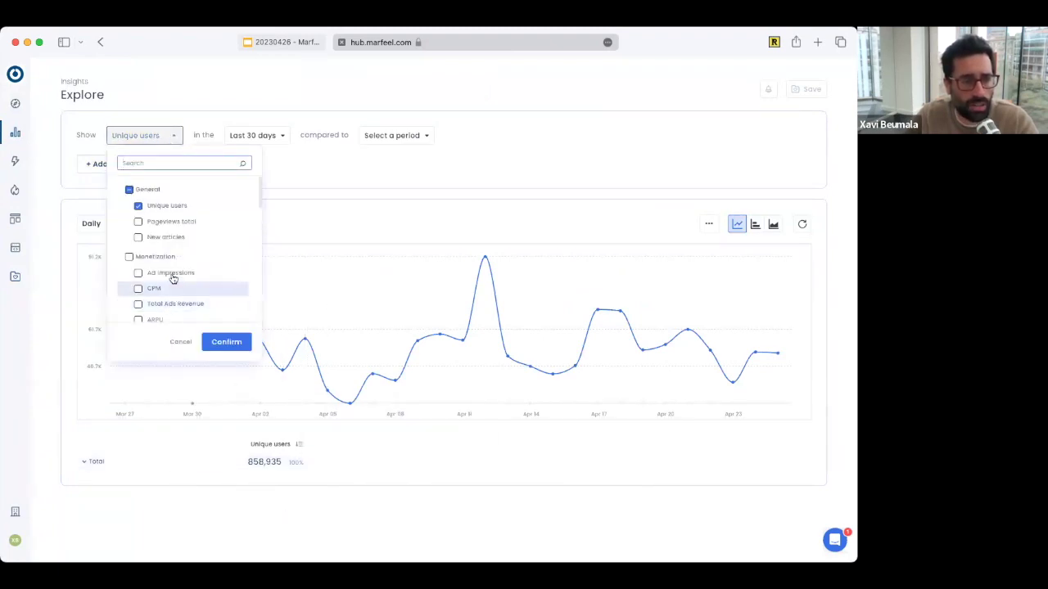
left_click(170, 273)
left_click(226, 341)
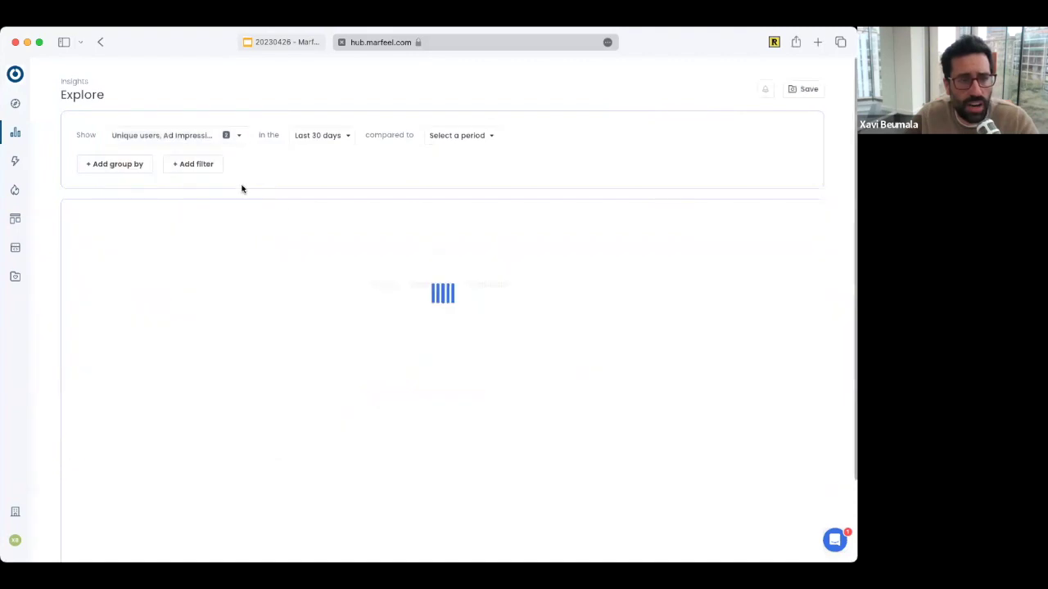
Step: Group the report by Section and set its period to Last 7 days
left_click(116, 164)
type("sec")
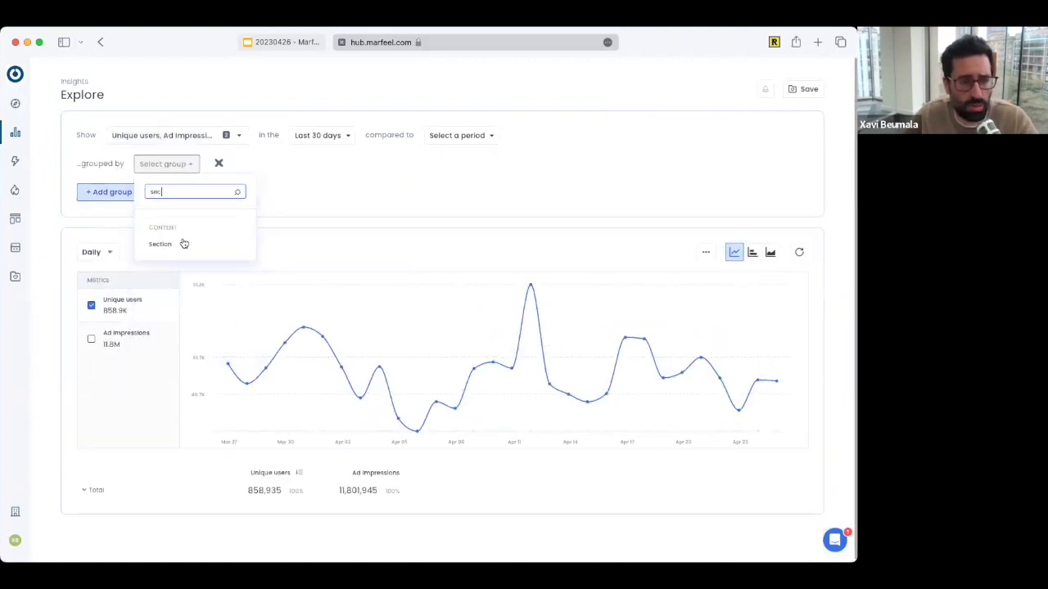
left_click(178, 243)
left_click(319, 138)
left_click(339, 268)
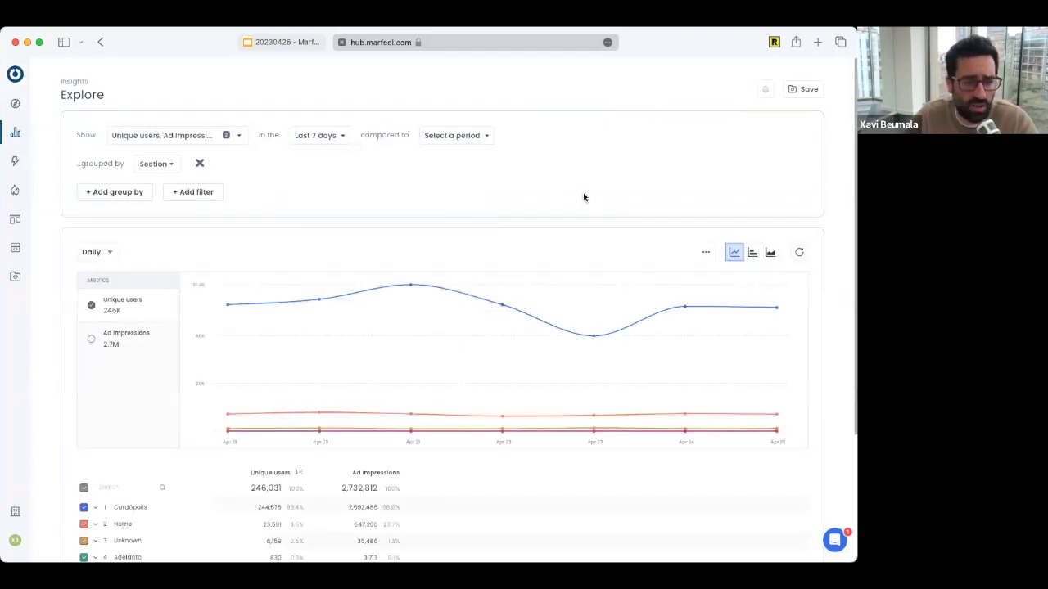
Step: Save the report as "XB saved report 2" in the My WS workspace
left_click(807, 89)
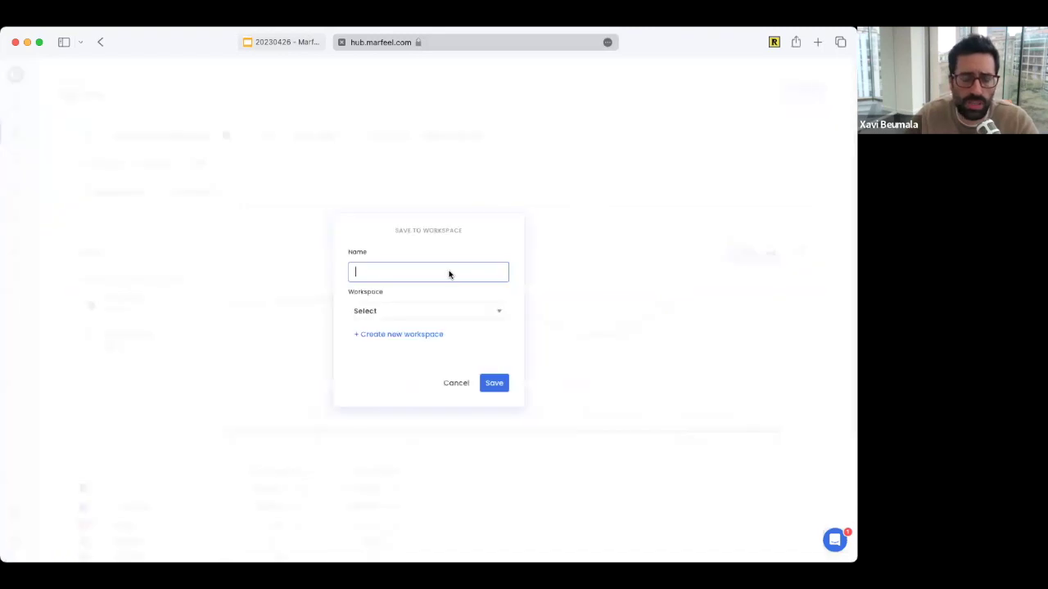
type("s")
key("BackSpace")
type("XB s")
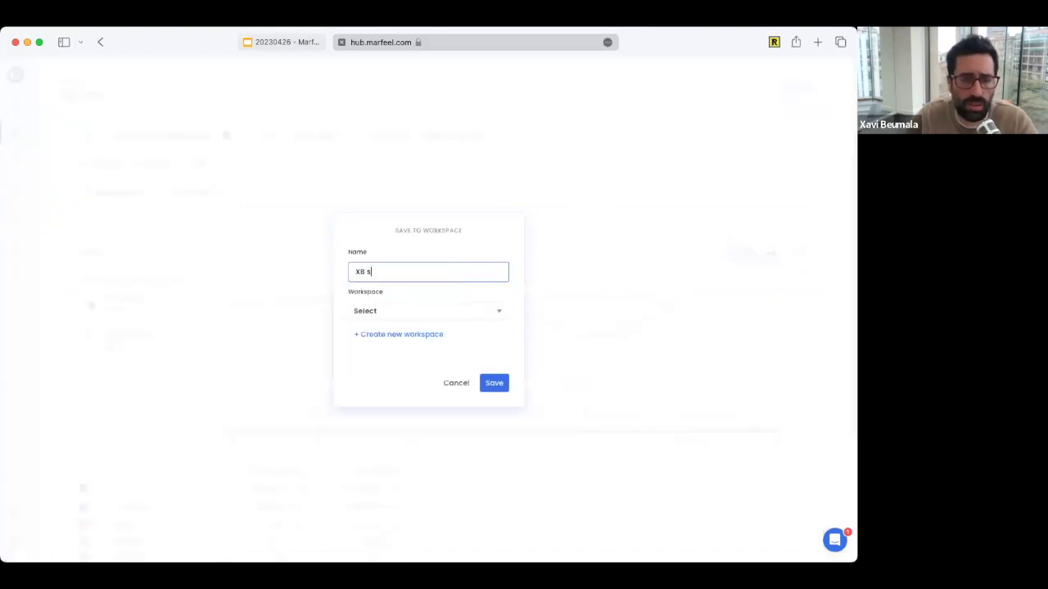
type("aved report 2")
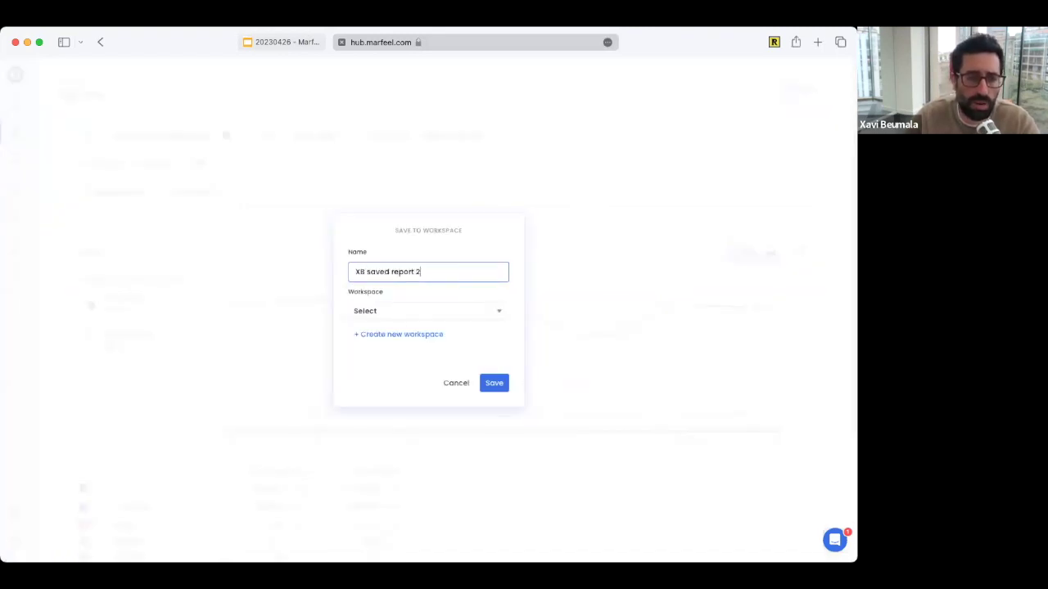
left_click(431, 317)
left_click(428, 316)
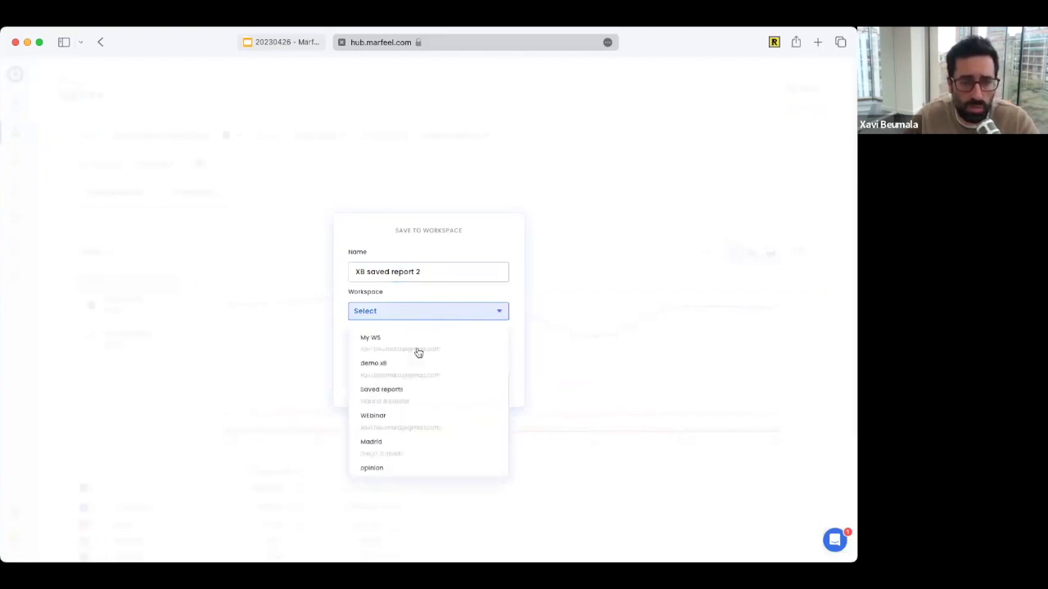
left_click(415, 342)
left_click(495, 389)
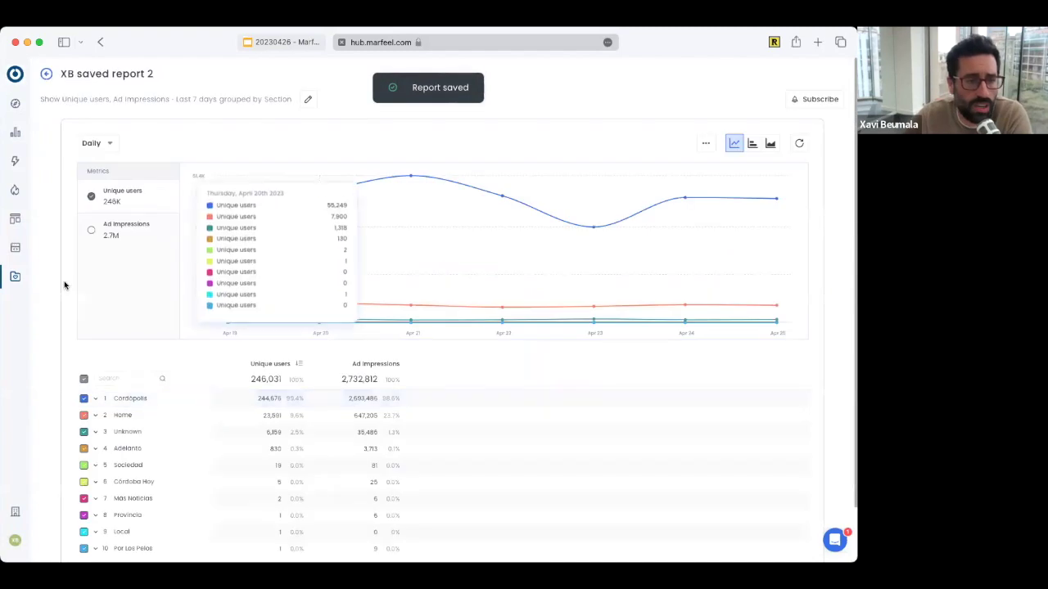
Step: Open the My WS workspace, view "XB saved report" and return to the workspace's report list
left_click(12, 284)
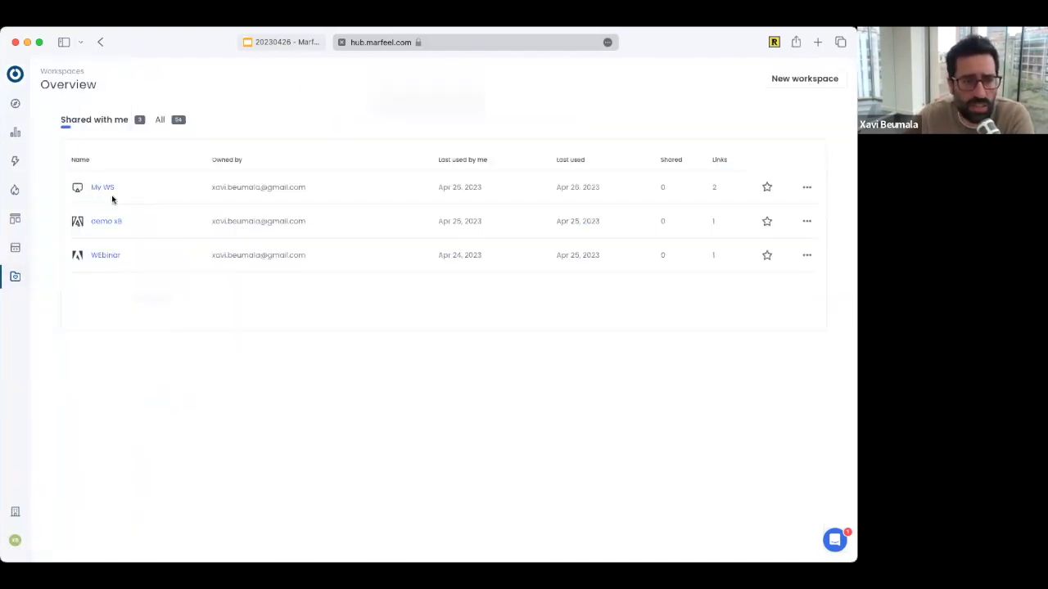
left_click(101, 189)
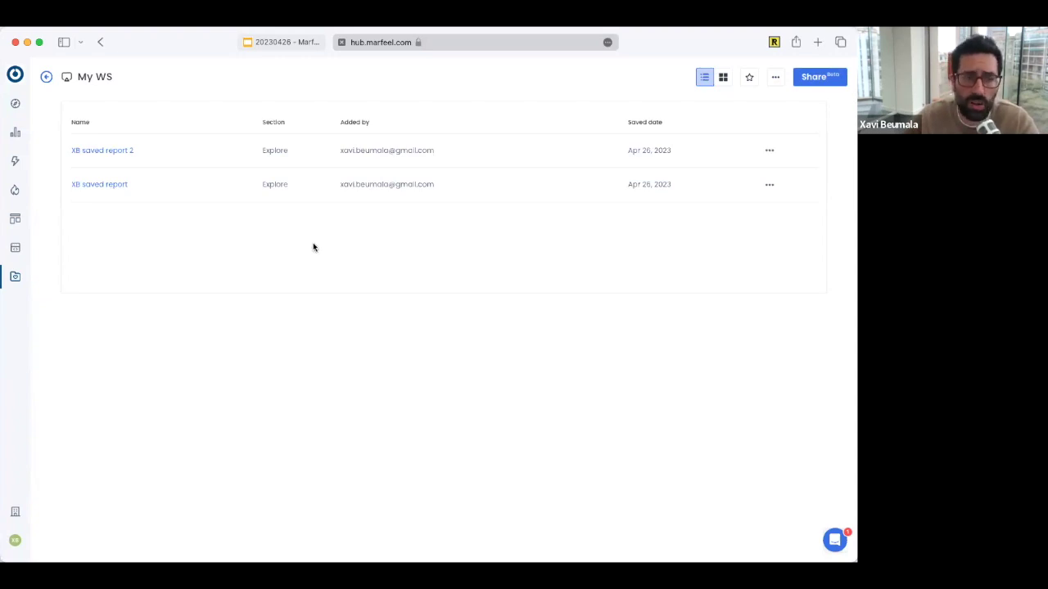
left_click(91, 184)
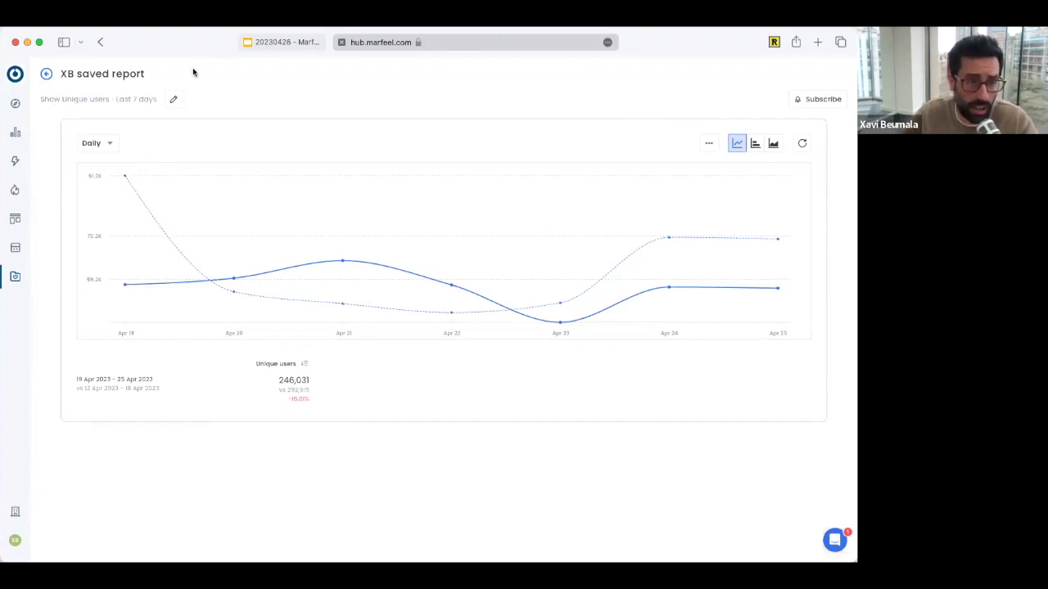
right_click(260, 116)
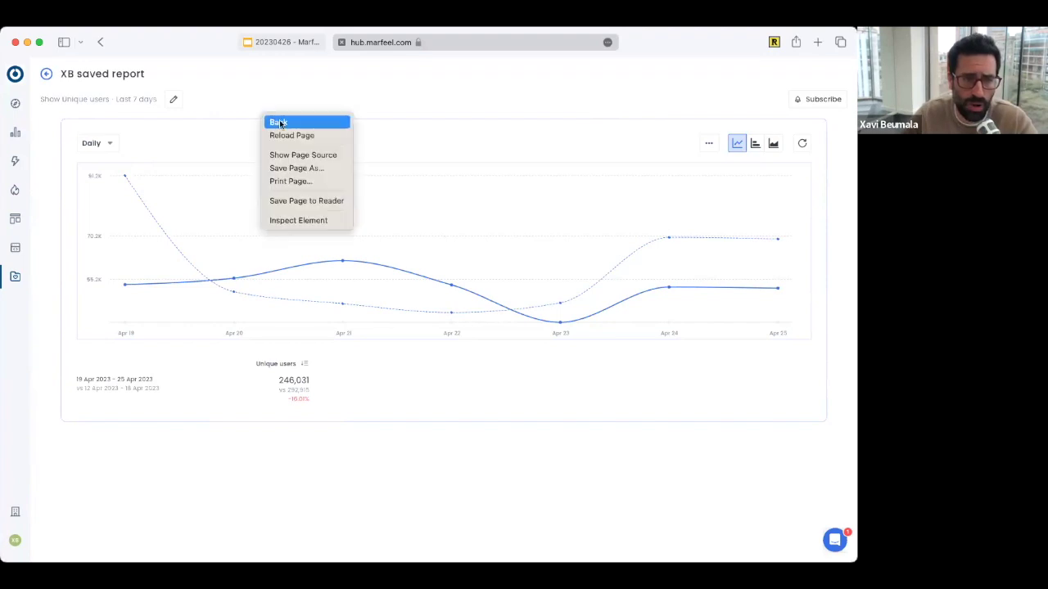
left_click(293, 123)
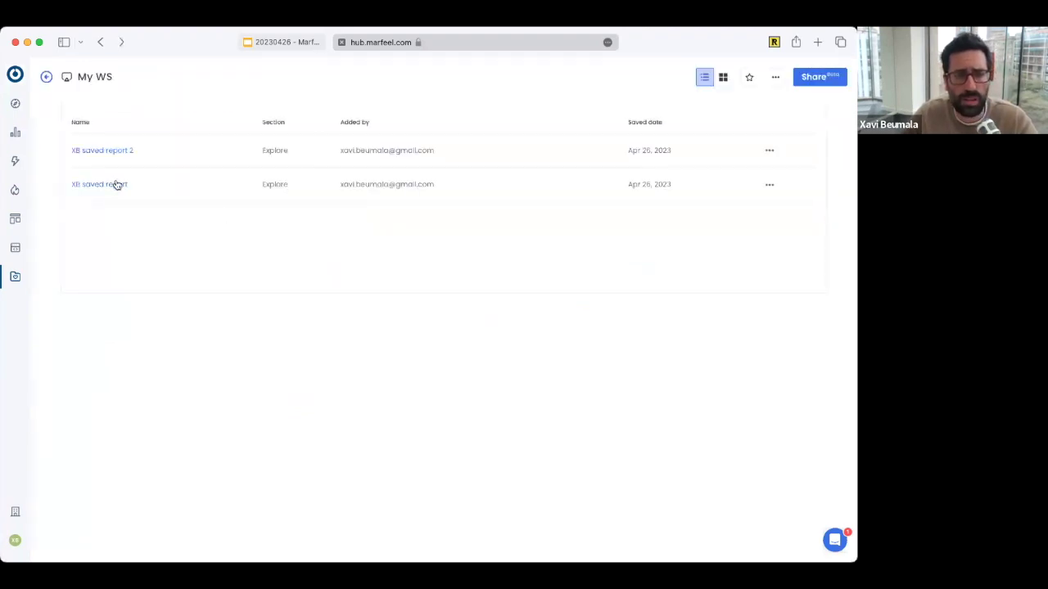
Step: Display My WS as a dashboard grid and widen the "XB saved report 2" tile to two columns
left_click(721, 79)
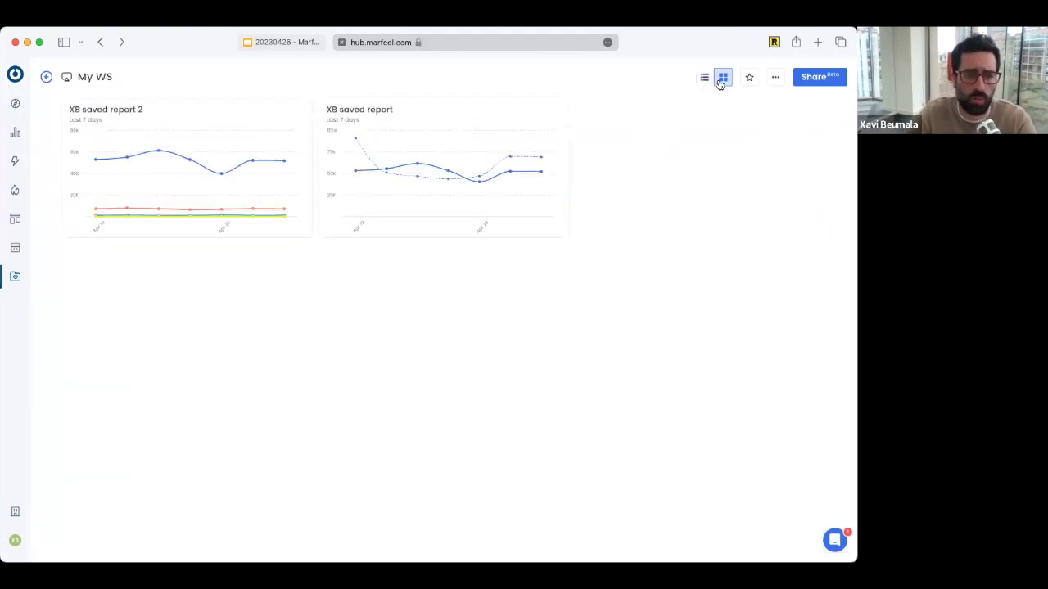
left_click_drag(311, 237, 550, 240)
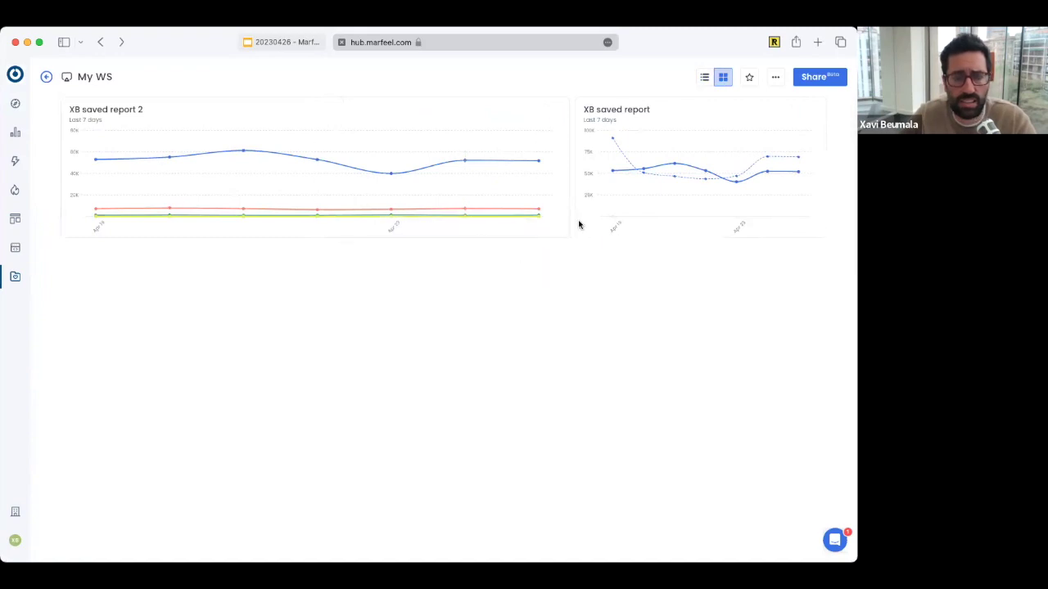
mouse_move(678, 178)
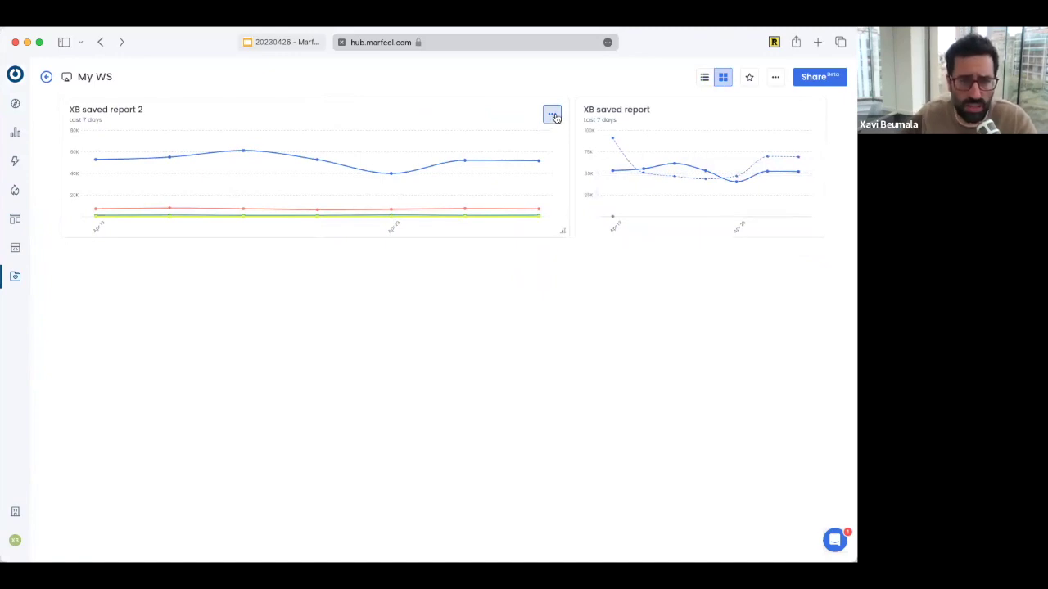
Step: Change the "XB saved report 2" tile from a chart to a table and look through its section rows
left_click(554, 116)
left_click(519, 170)
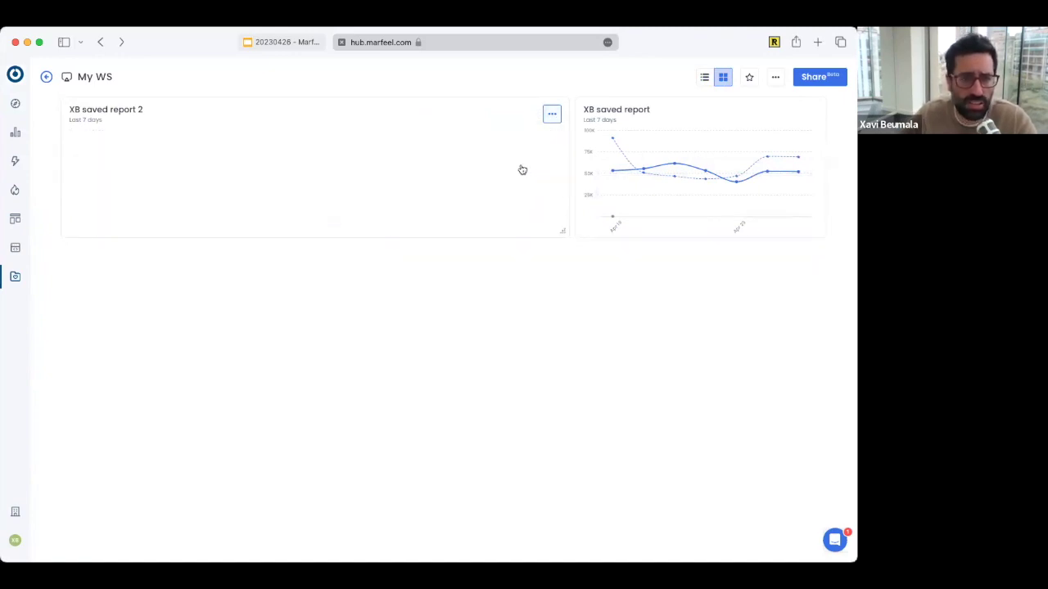
scroll(504, 184, "down", 2)
scroll(481, 180, "up", 2)
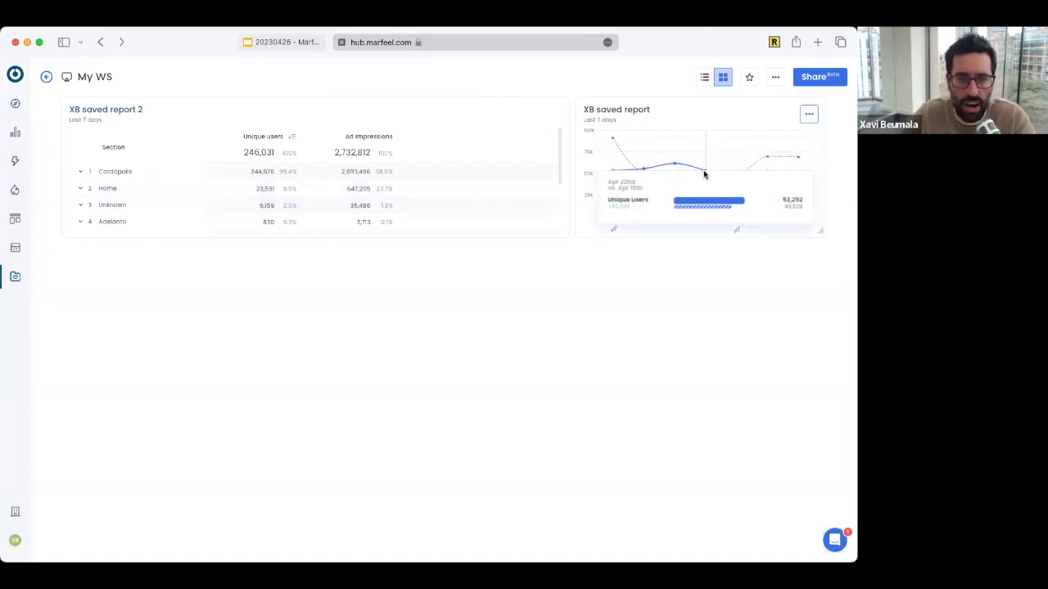
Step: Return to the workspaces overview, list all workspaces and open the one named My Workspace
left_click(47, 77)
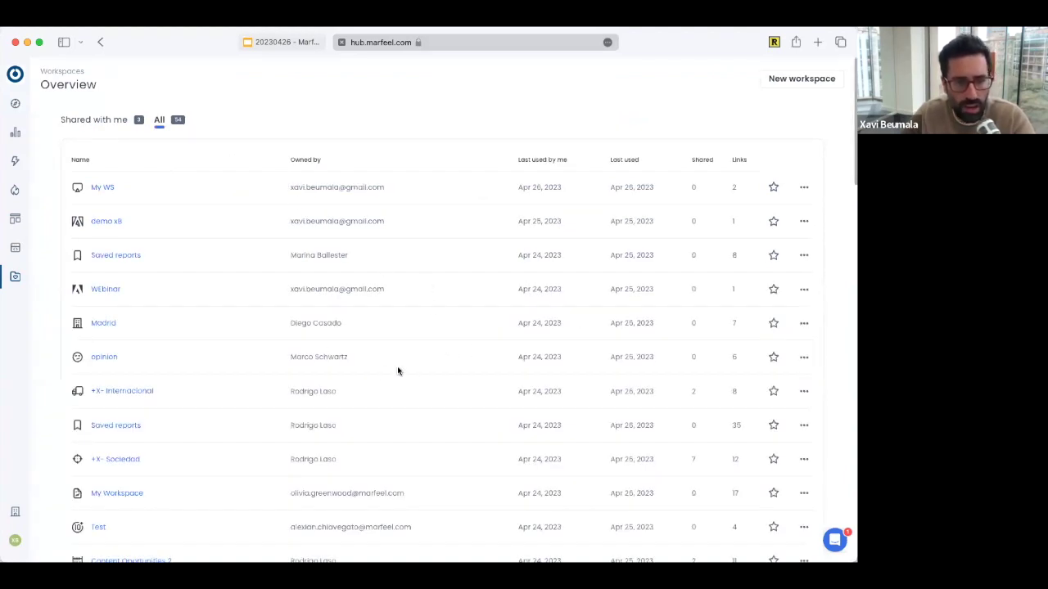
scroll(397, 369, "down", 3)
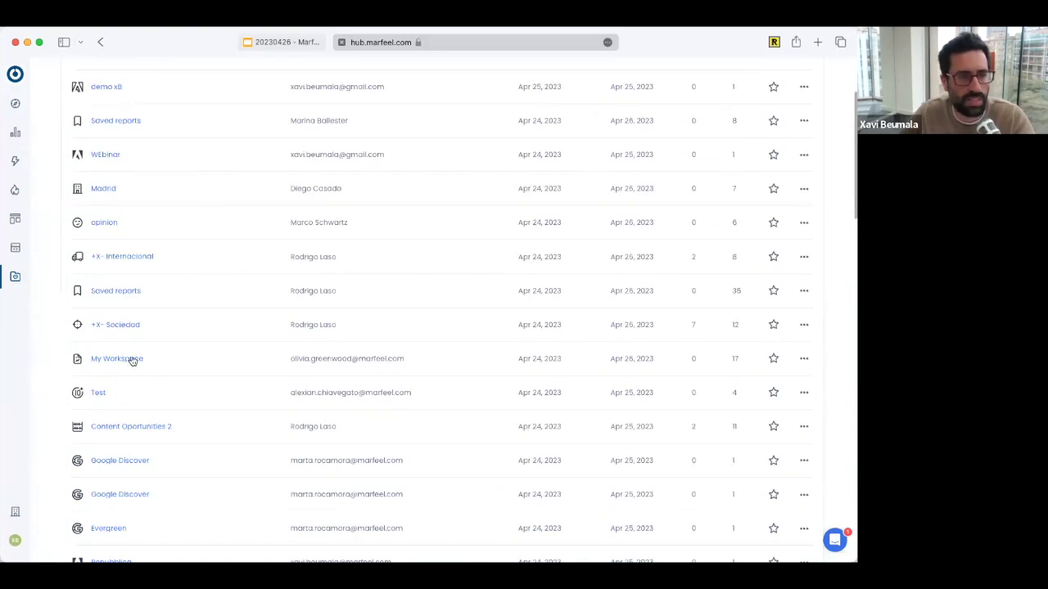
left_click(144, 361)
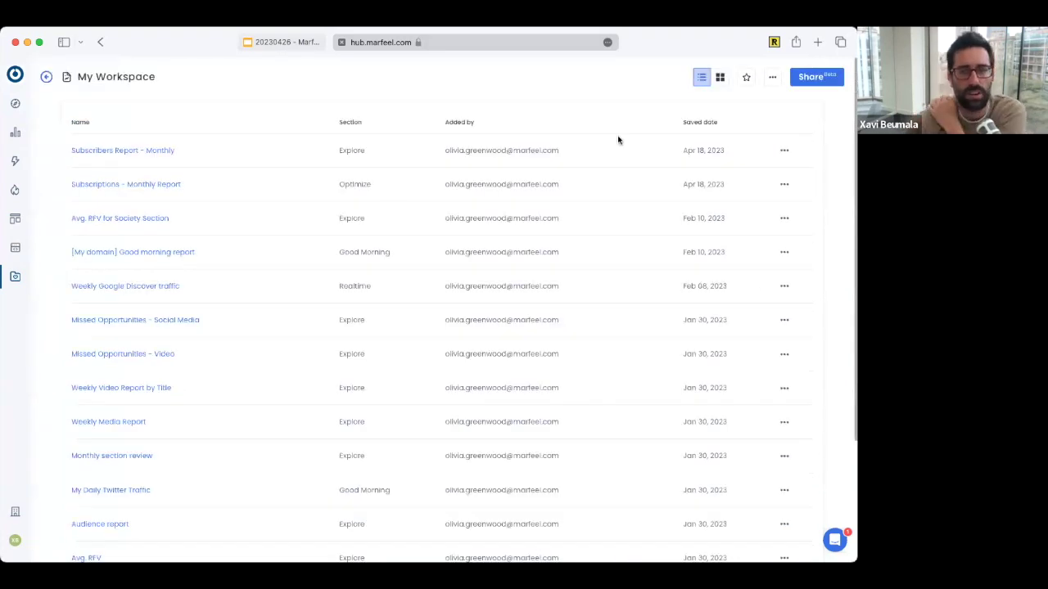
Step: Look through My Workspace's report list, display it as a dashboard grid and review its report tiles
scroll(505, 239, "down", 3)
scroll(505, 243, "up", 3)
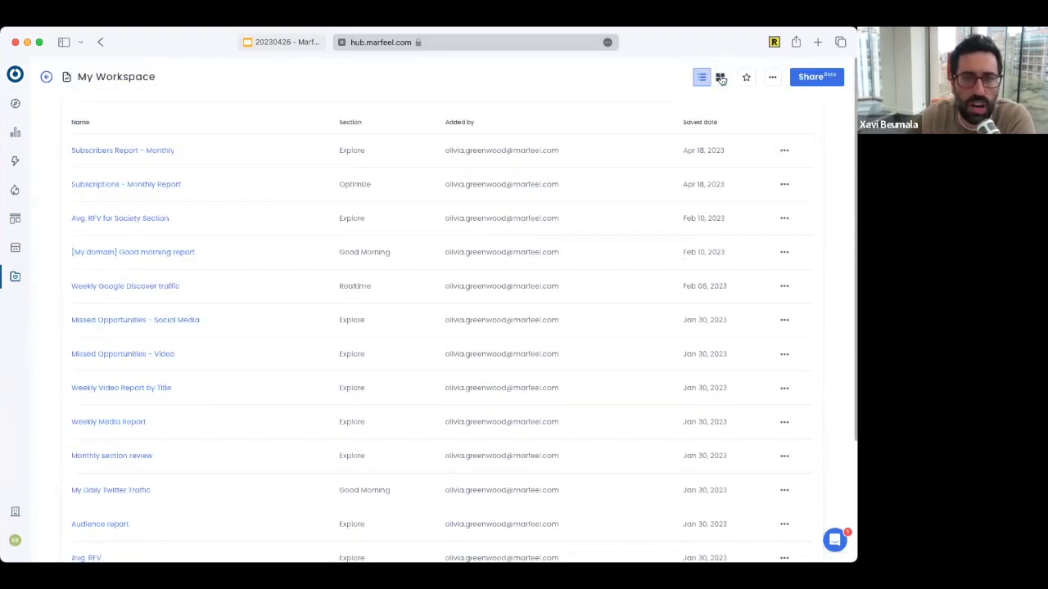
left_click(720, 77)
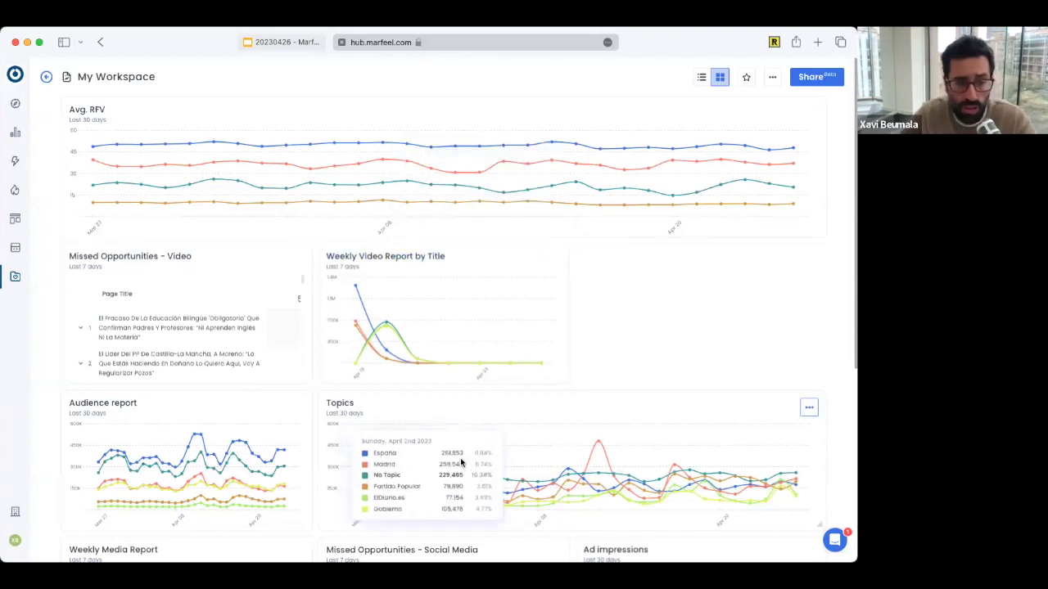
scroll(460, 457, "down", 3)
scroll(460, 461, "down", 3)
scroll(273, 346, "up", 6)
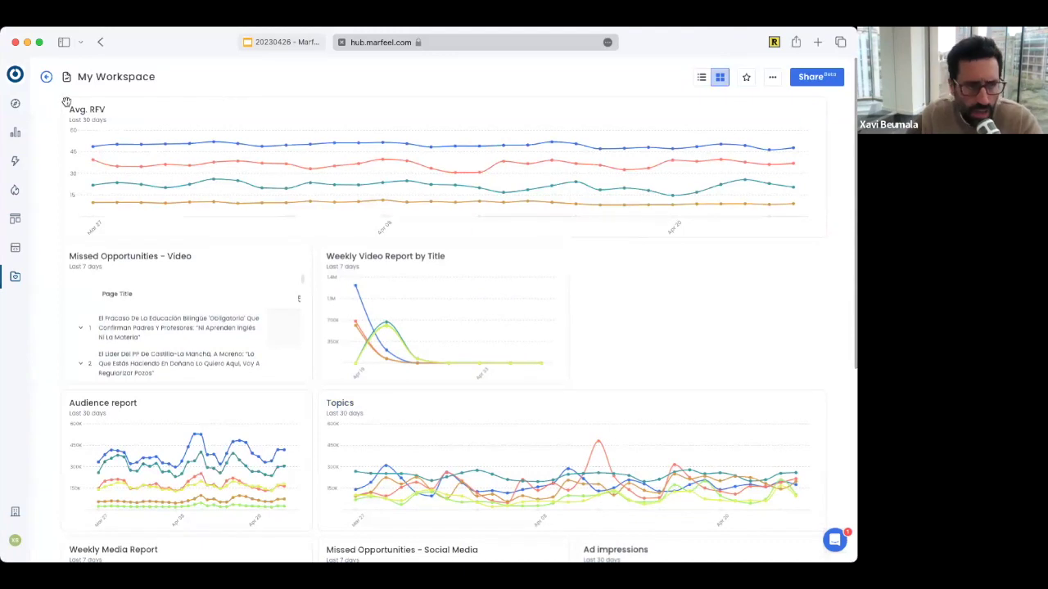
Step: Return to the workspaces overview, open the My WS workspace and display its reports as a list
left_click(15, 277)
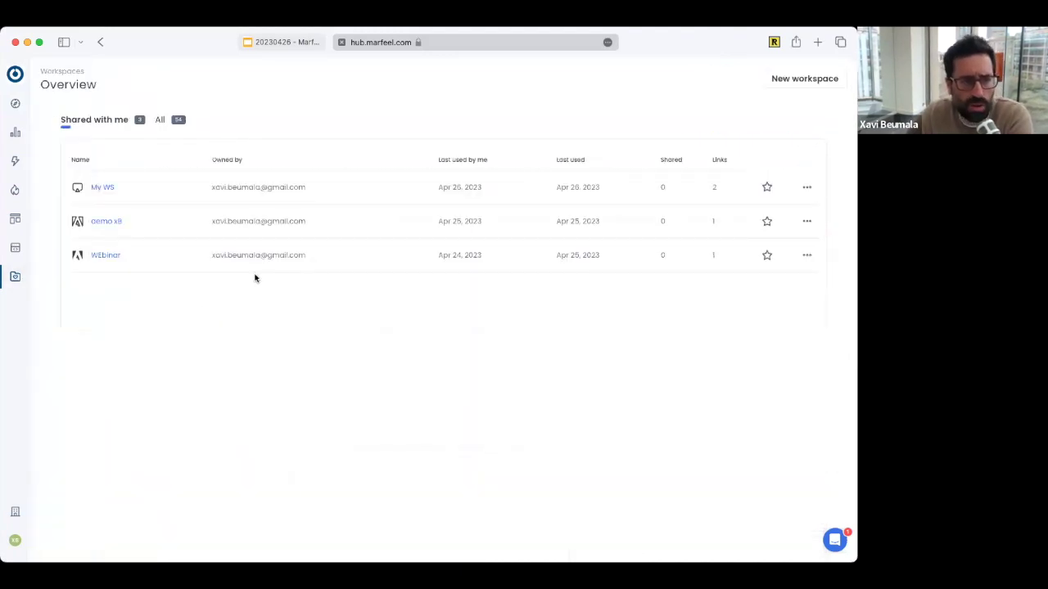
left_click(104, 186)
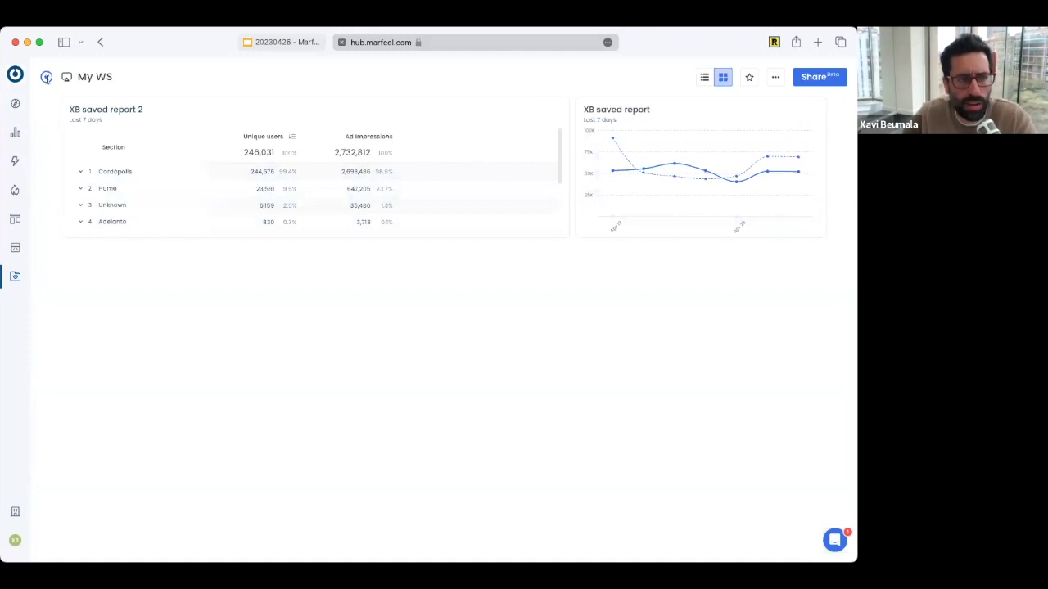
left_click(46, 77)
left_click(107, 187)
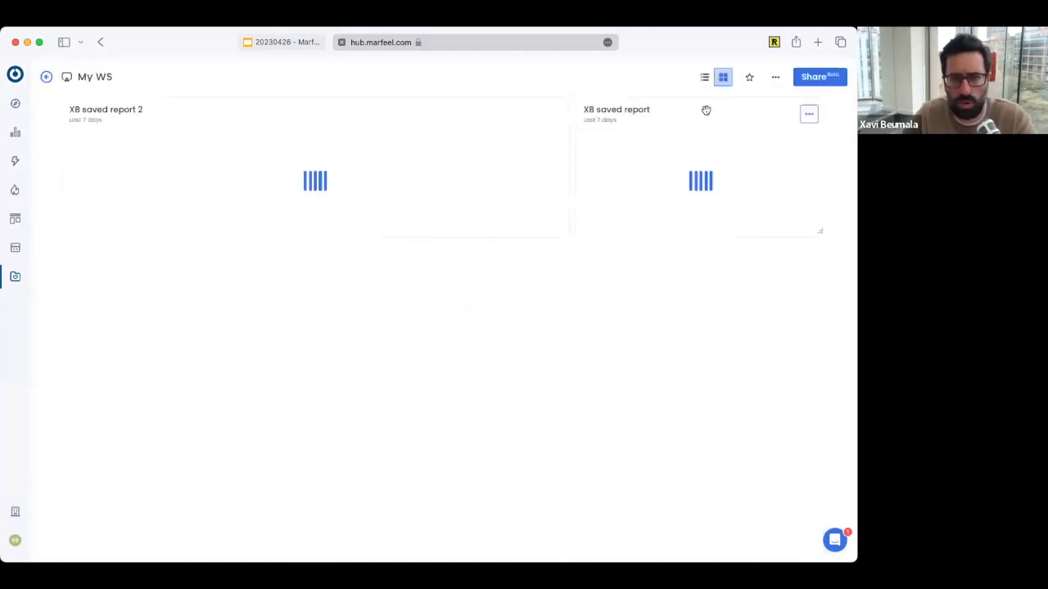
left_click(703, 77)
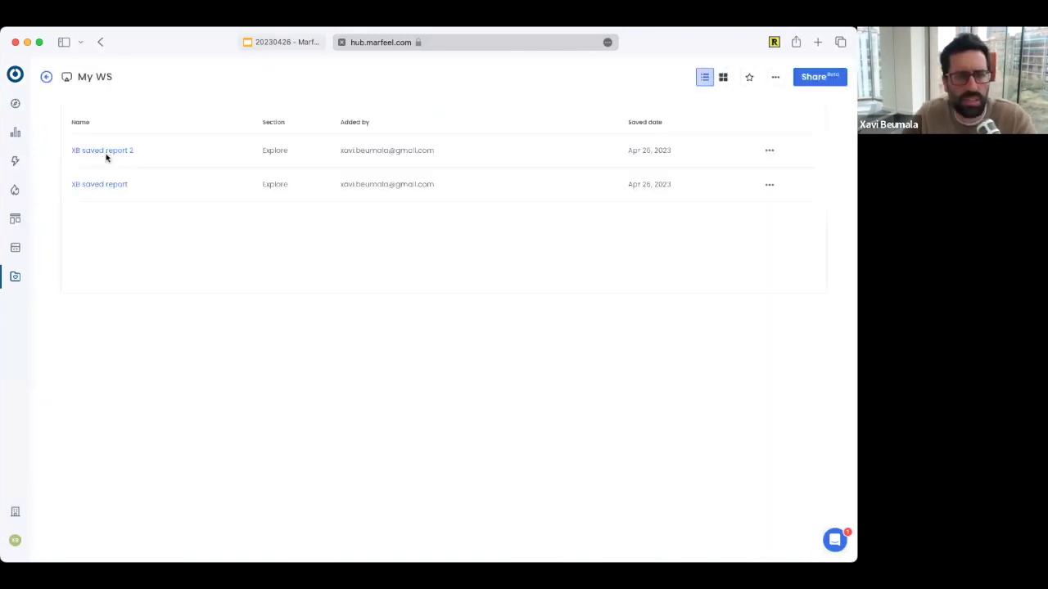
Step: Open "XB saved report 2" and bring up the settings for a scheduled subscription to it
left_click(105, 154)
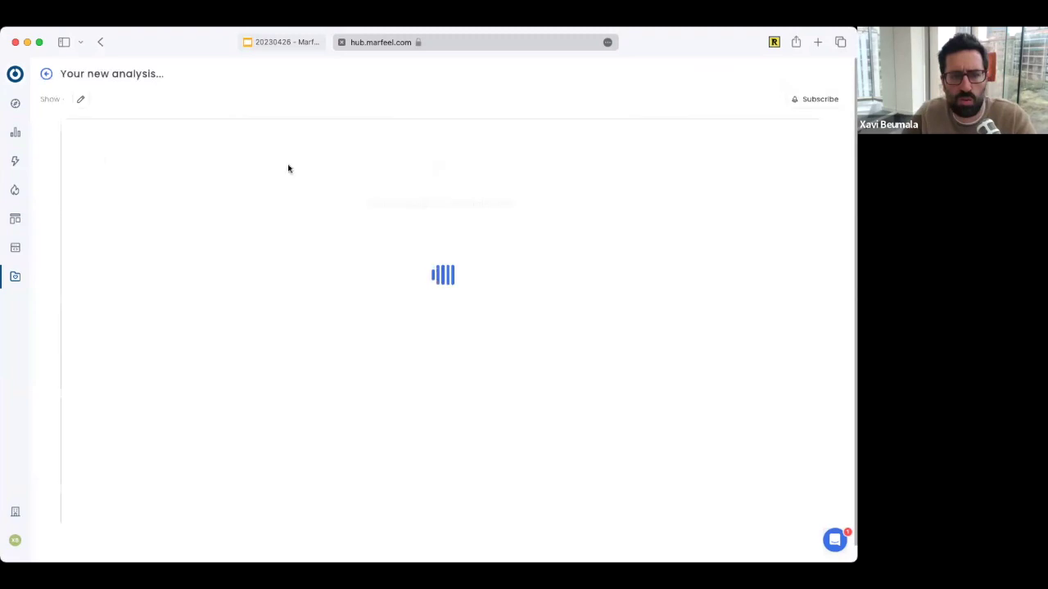
left_click(810, 101)
left_click(761, 127)
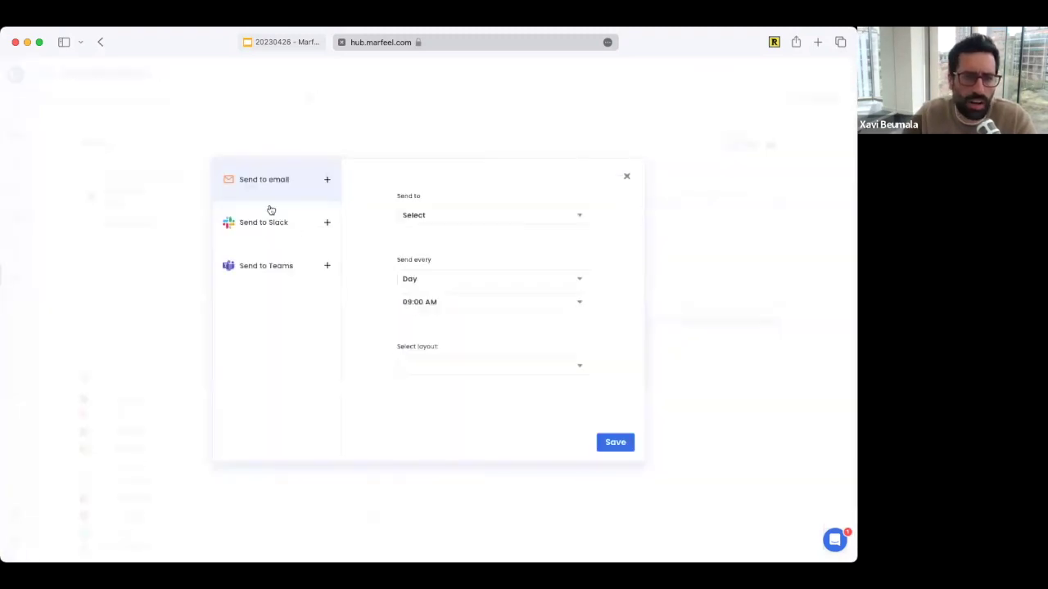